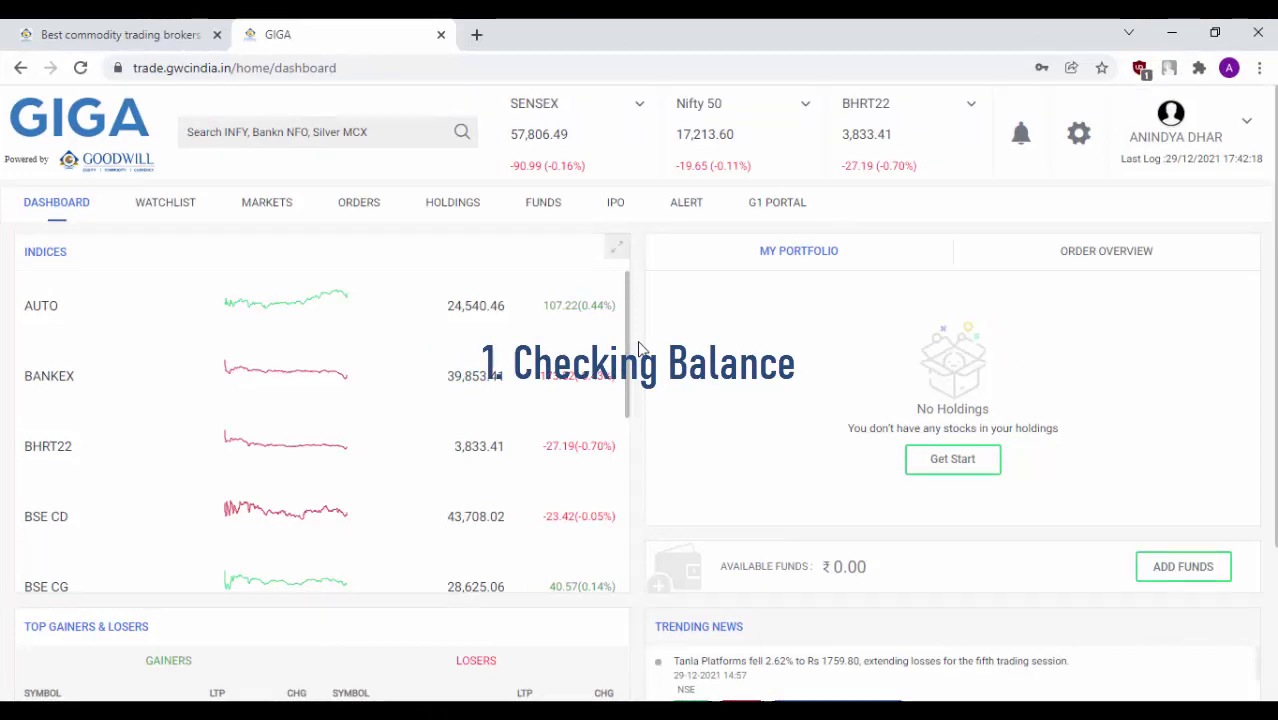
Create a new watchlist group named GIGA Web Test
scroll(855, 370, down, 1)
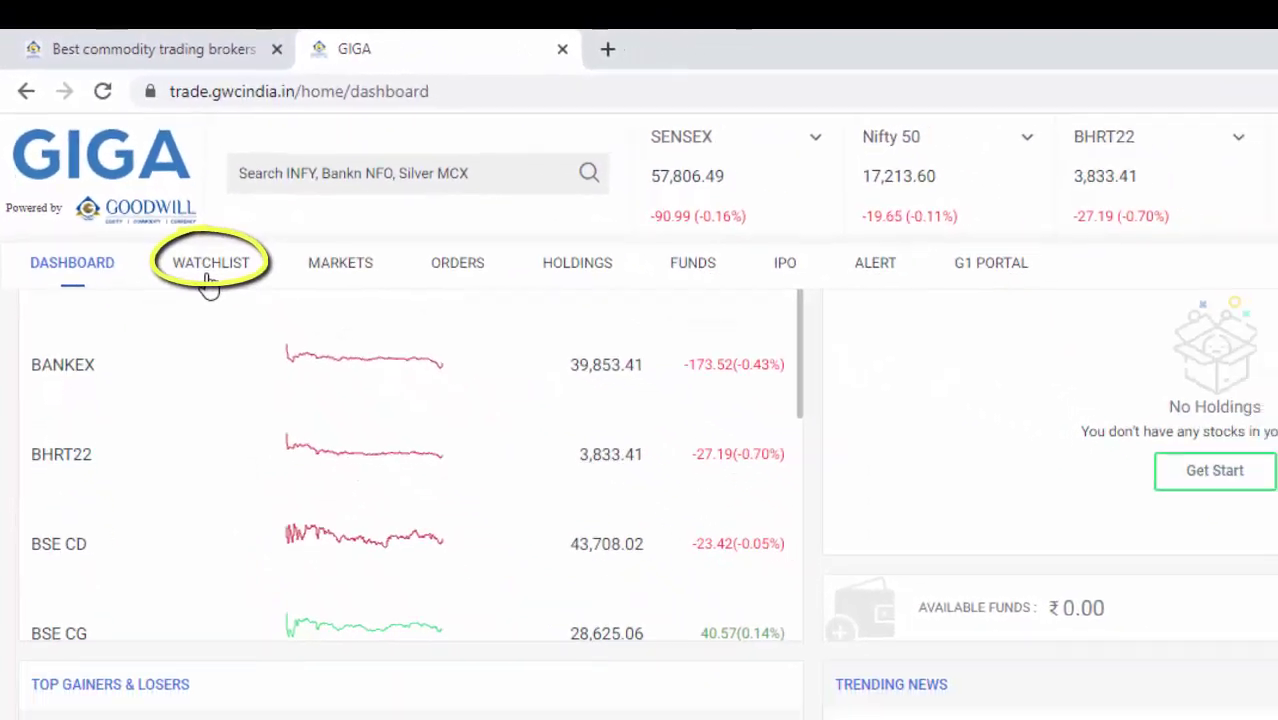
click(209, 284)
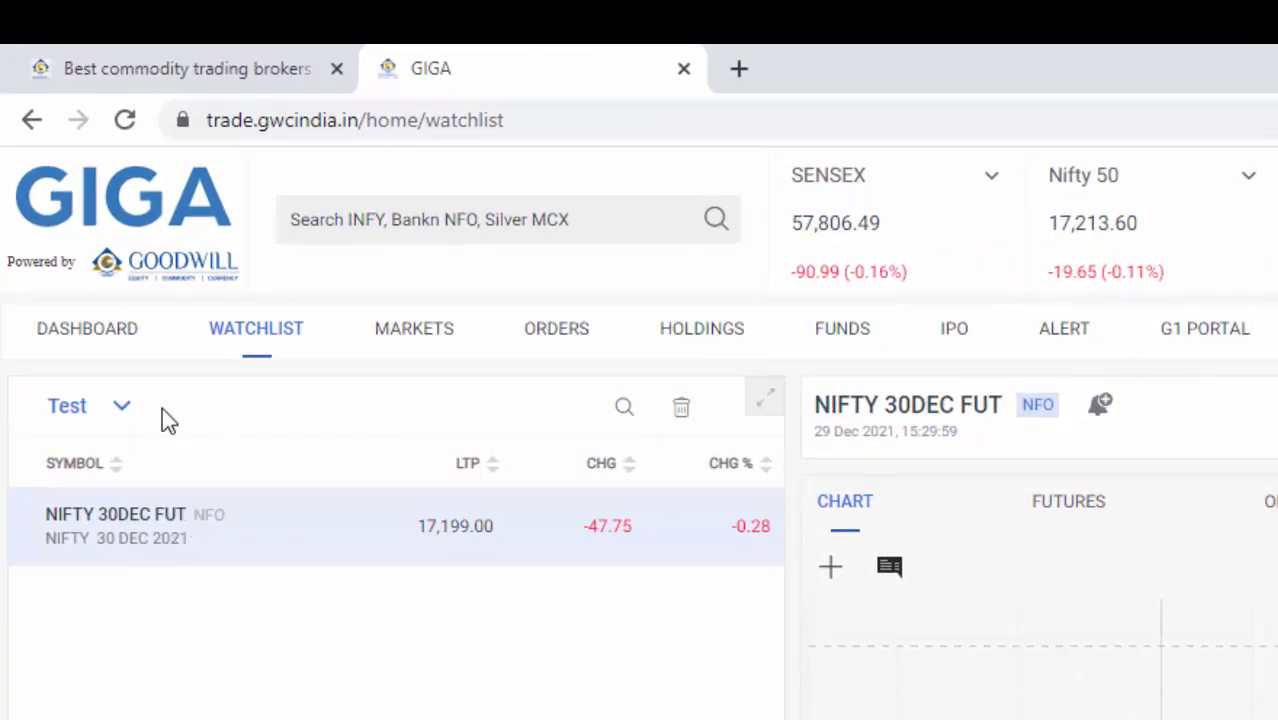
click(122, 410)
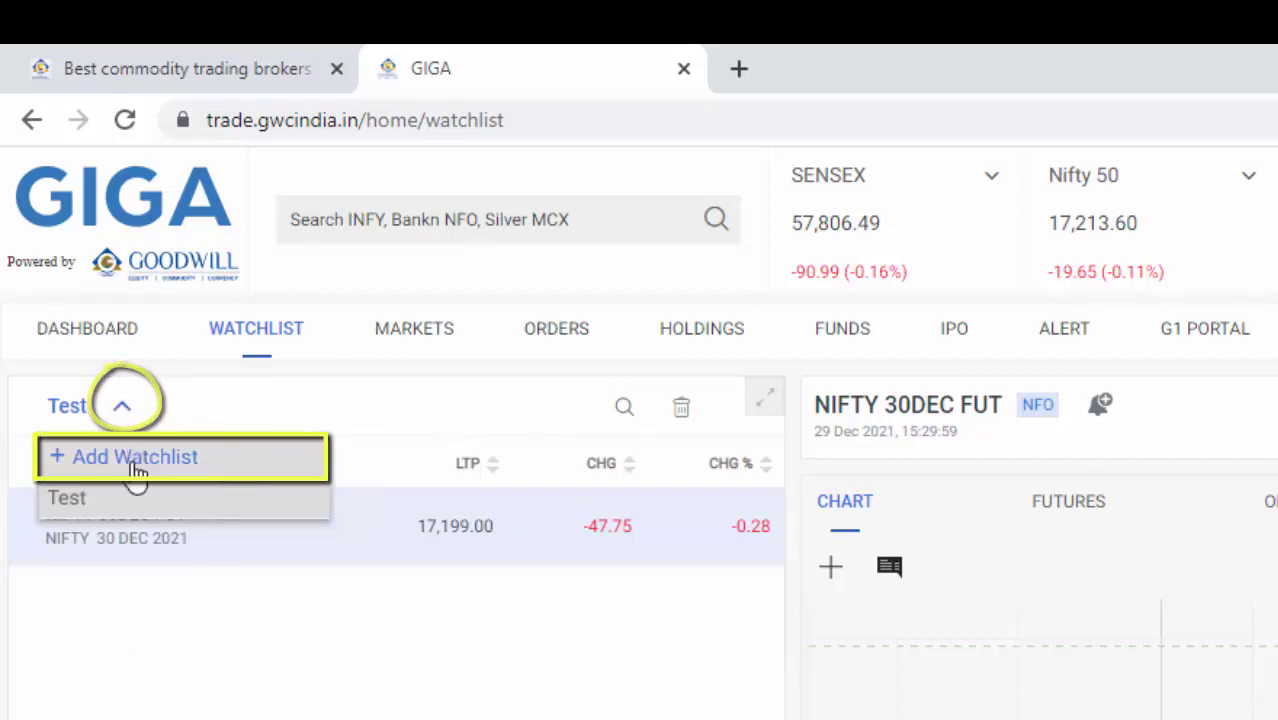
click(122, 415)
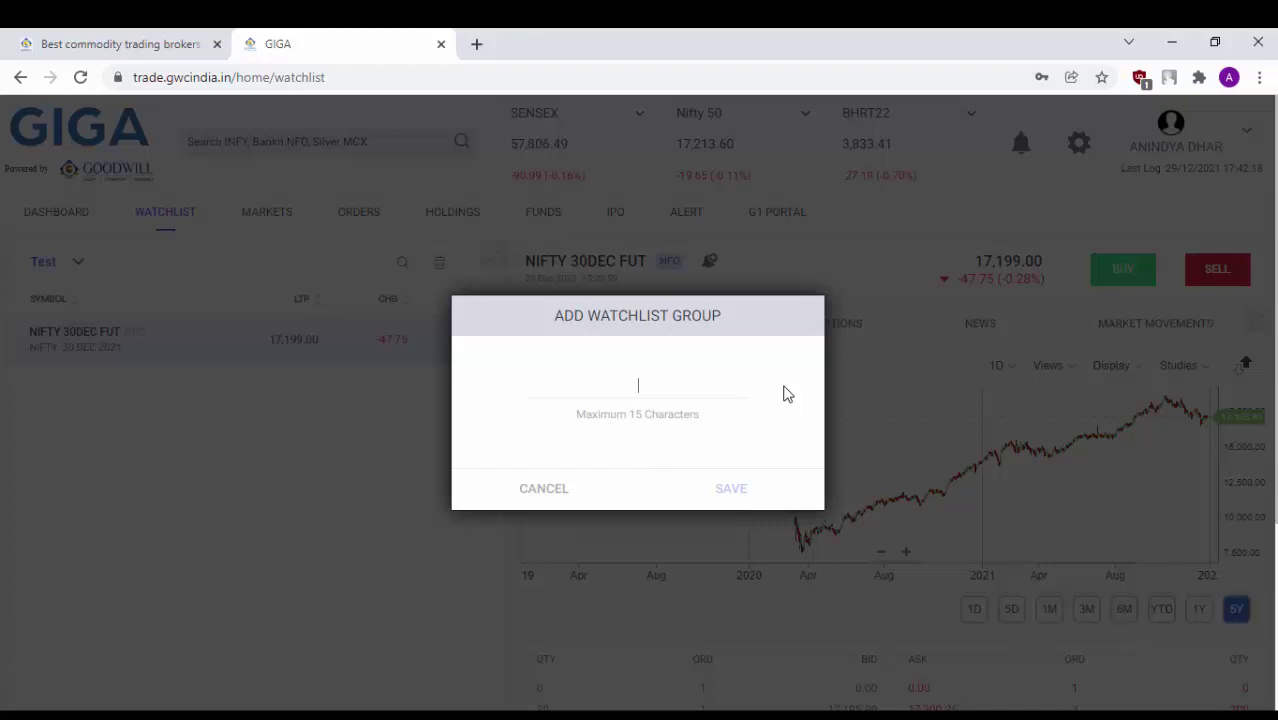
text(GIGA Web Test)
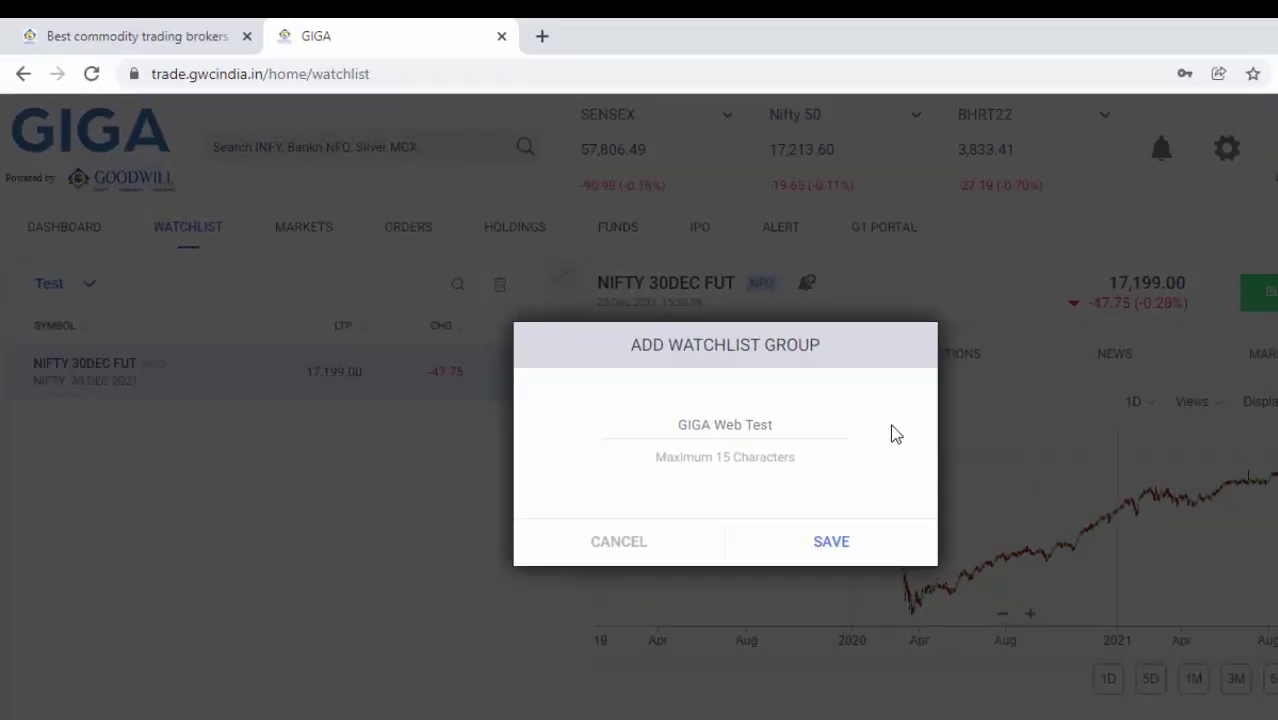
key(Return)
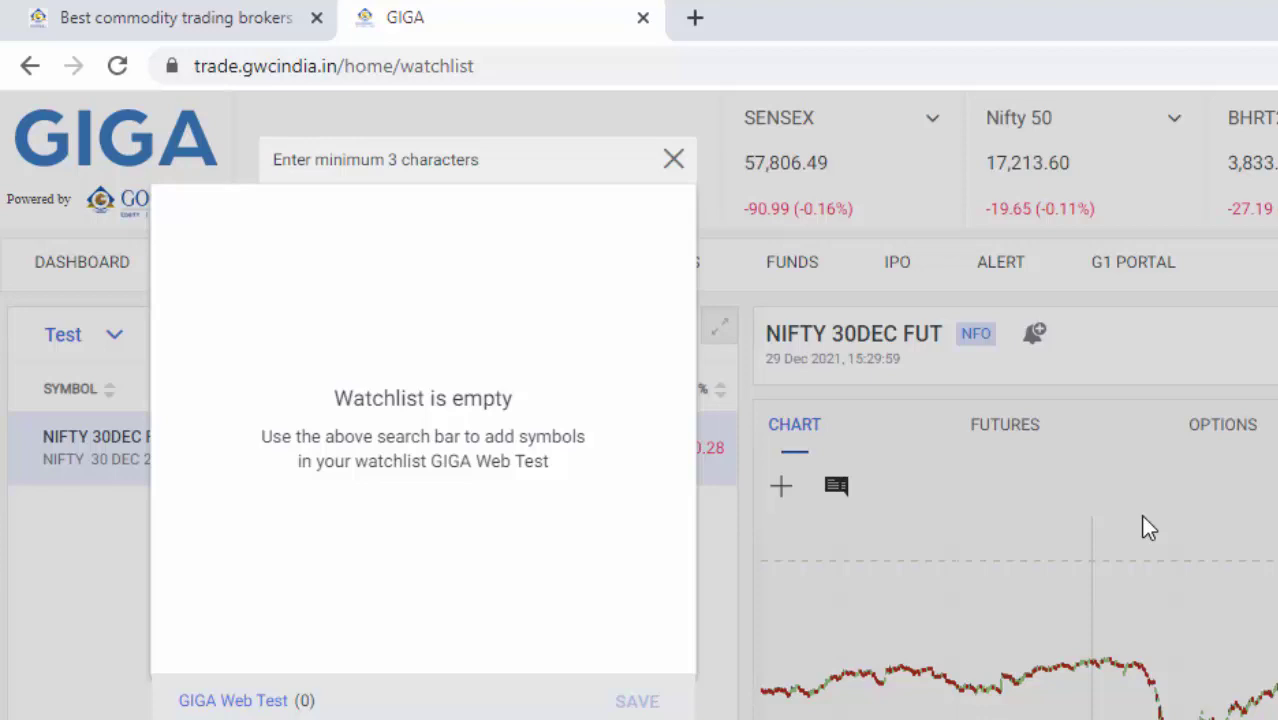
Search for NIFTY, add NIFTYBEES (NSE) to the GIGA Web Test watchlist and save it
text(NIFTY)
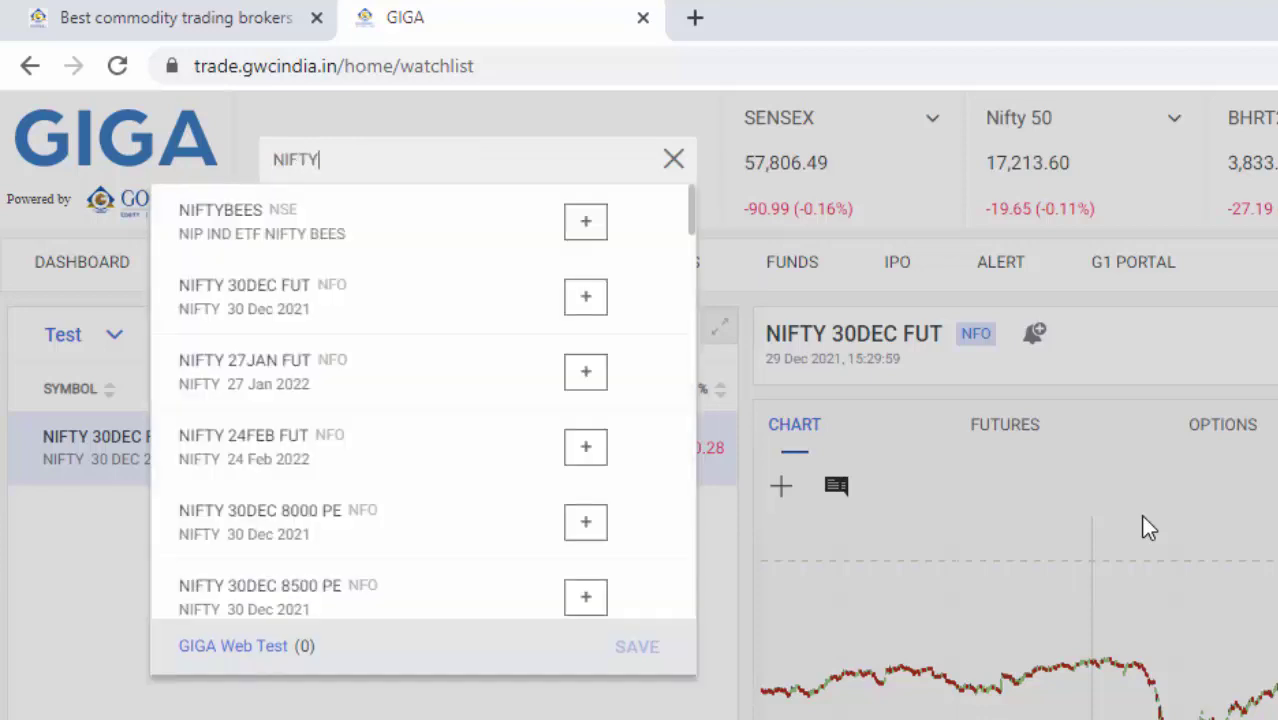
click(586, 222)
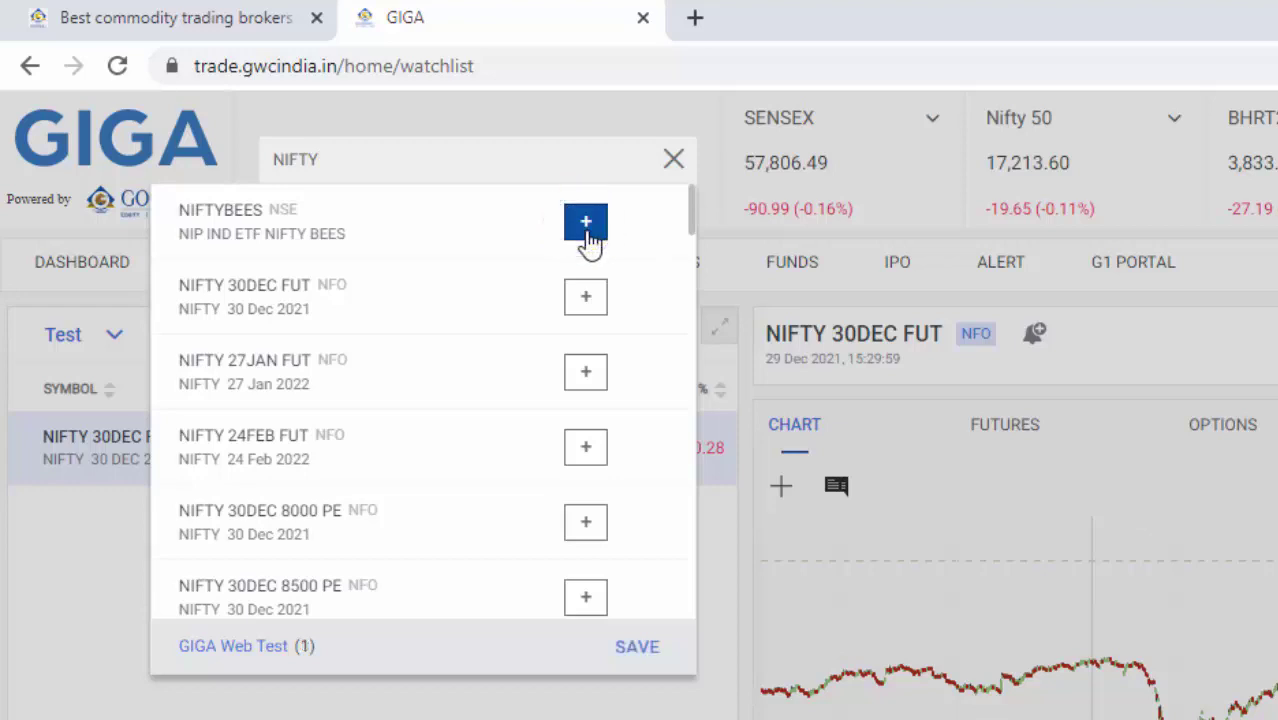
click(640, 650)
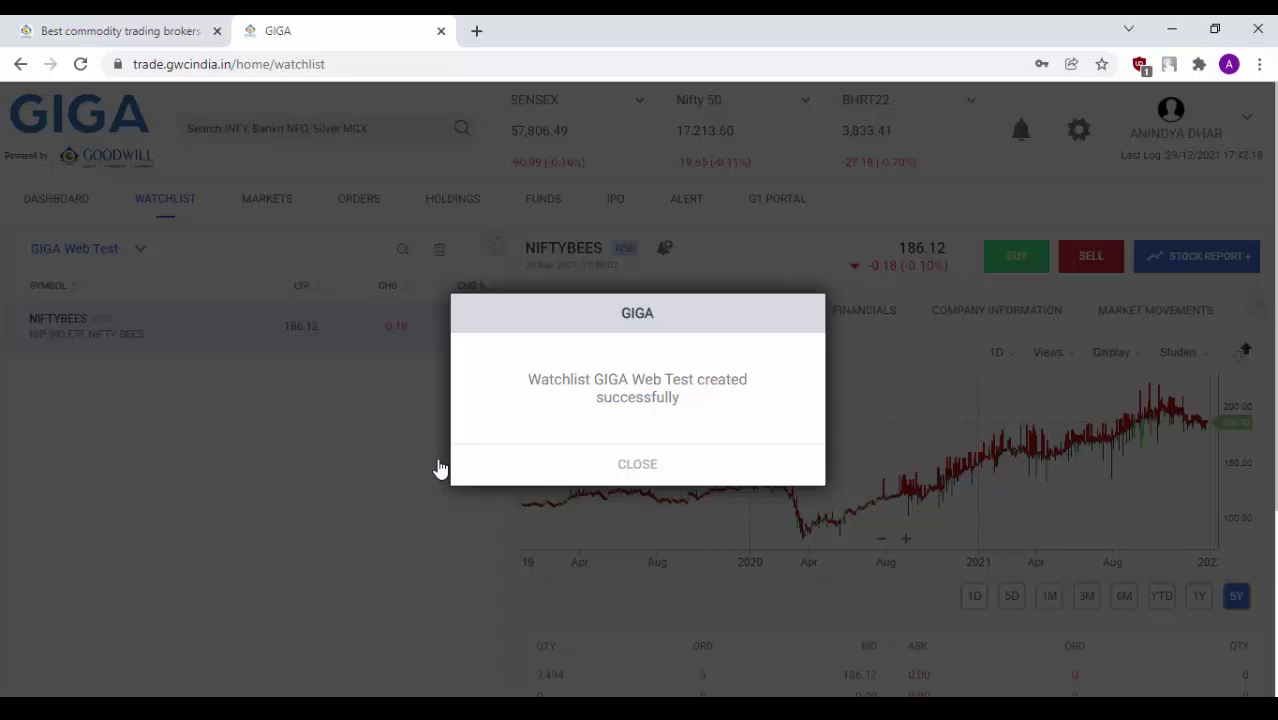
click(637, 466)
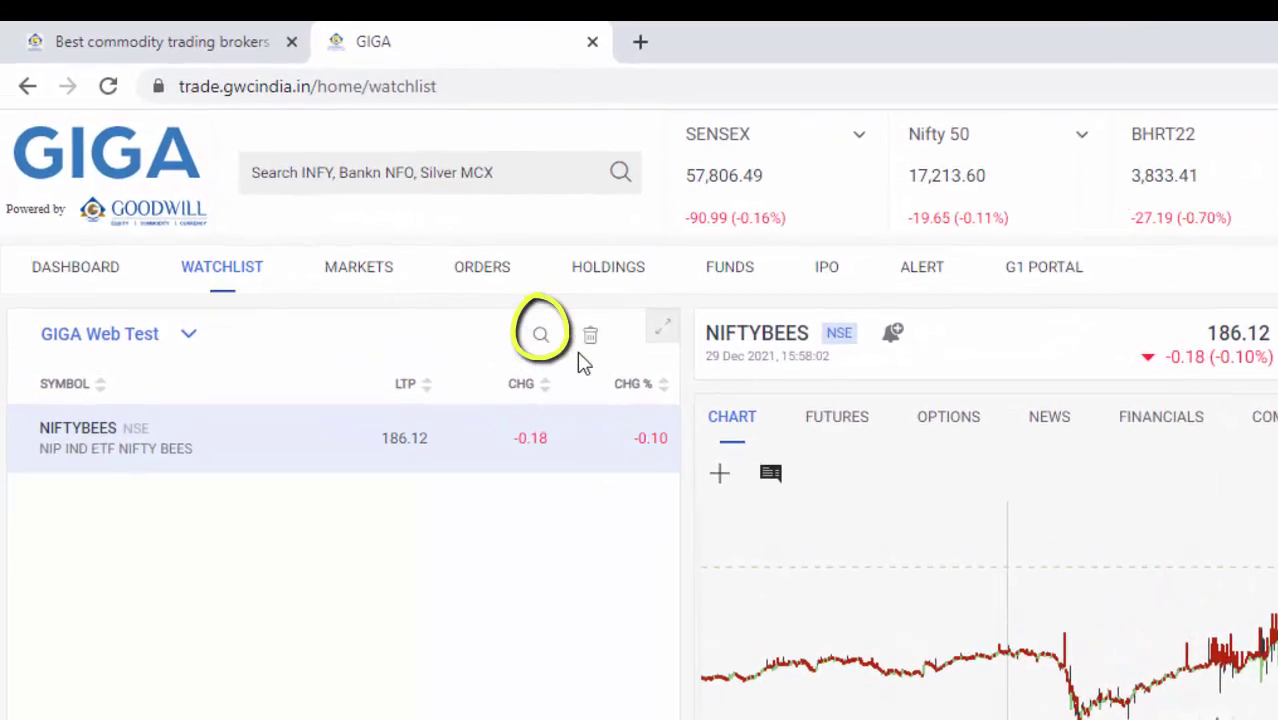
Search for sbin and save the NSE-listed SBIN stock to the GIGA Web Test watchlist
click(540, 334)
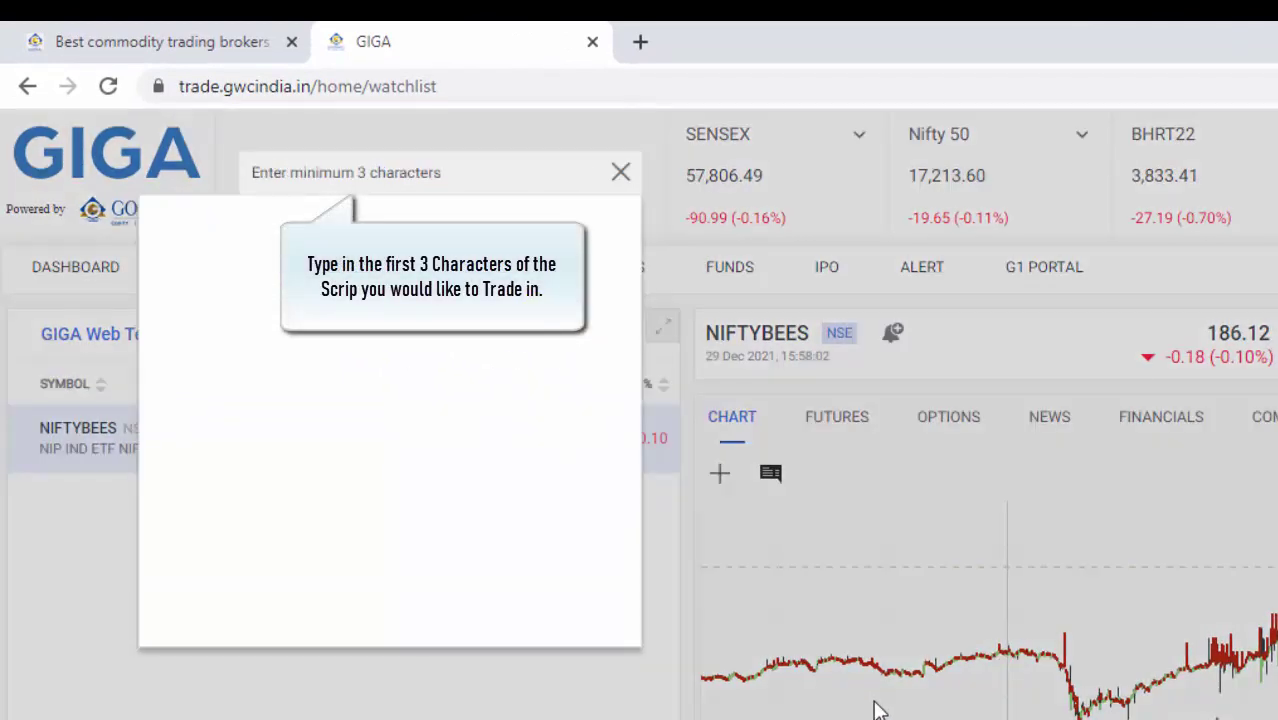
text(sbin)
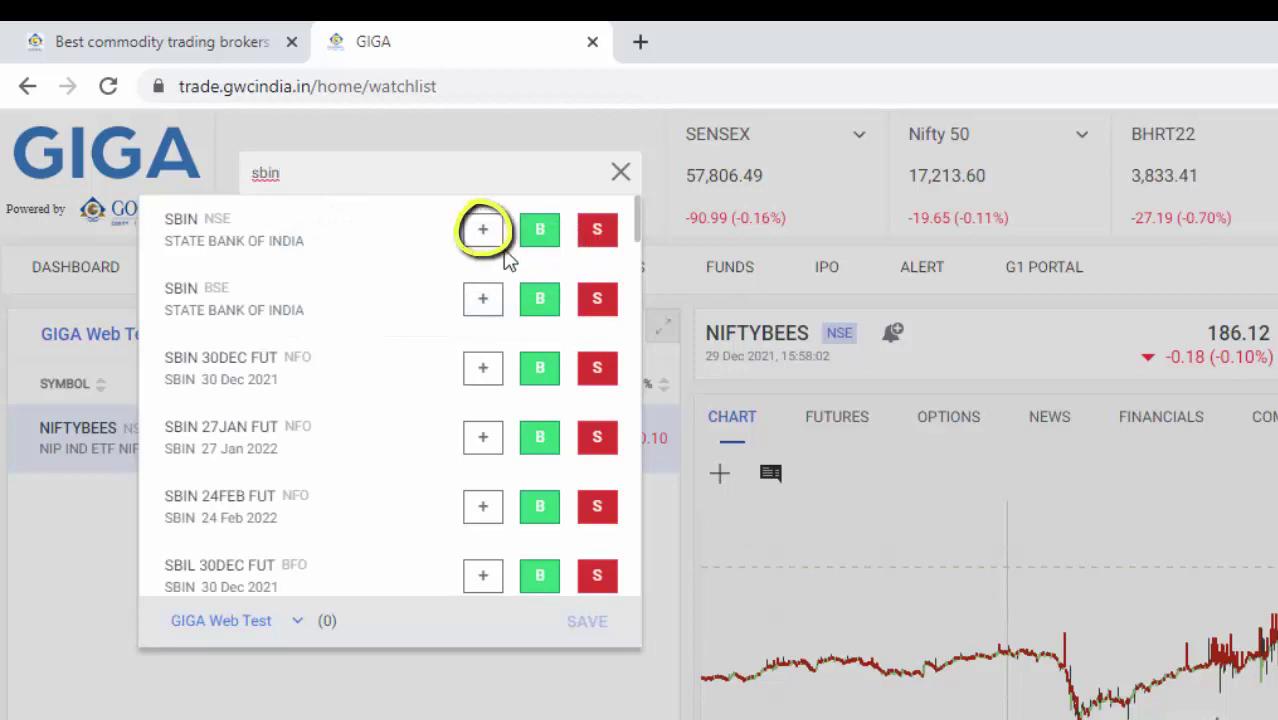
click(483, 231)
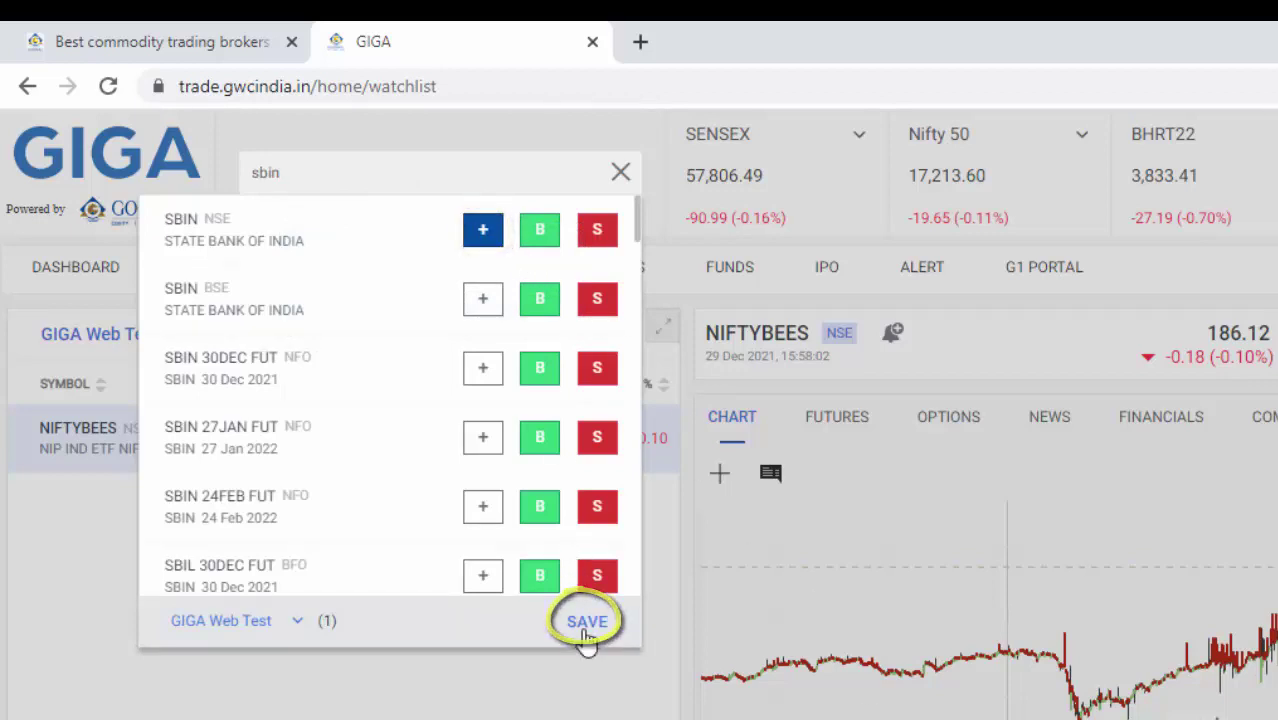
click(585, 628)
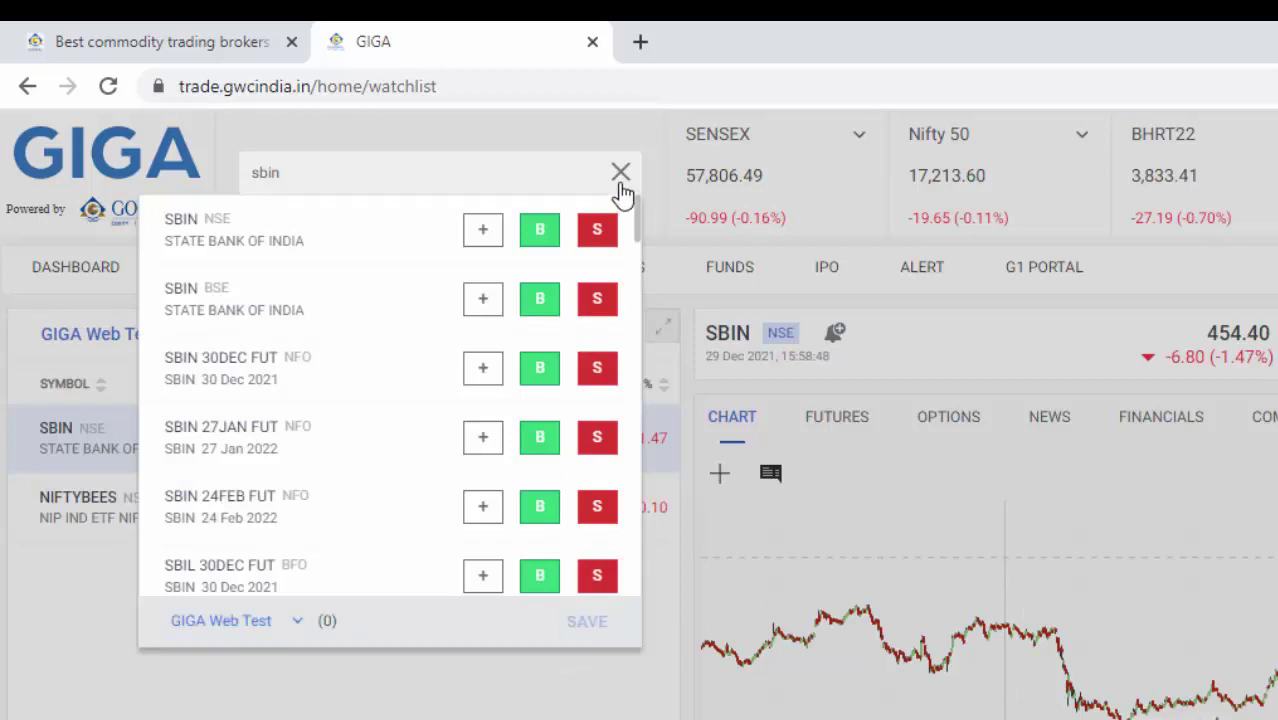
Search for nifty CE 17200 and save the NIFTY 30DEC 17200 CE option to the GIGA Web Test watchlist
click(394, 168)
key(ctrl+a)
text(nifty)
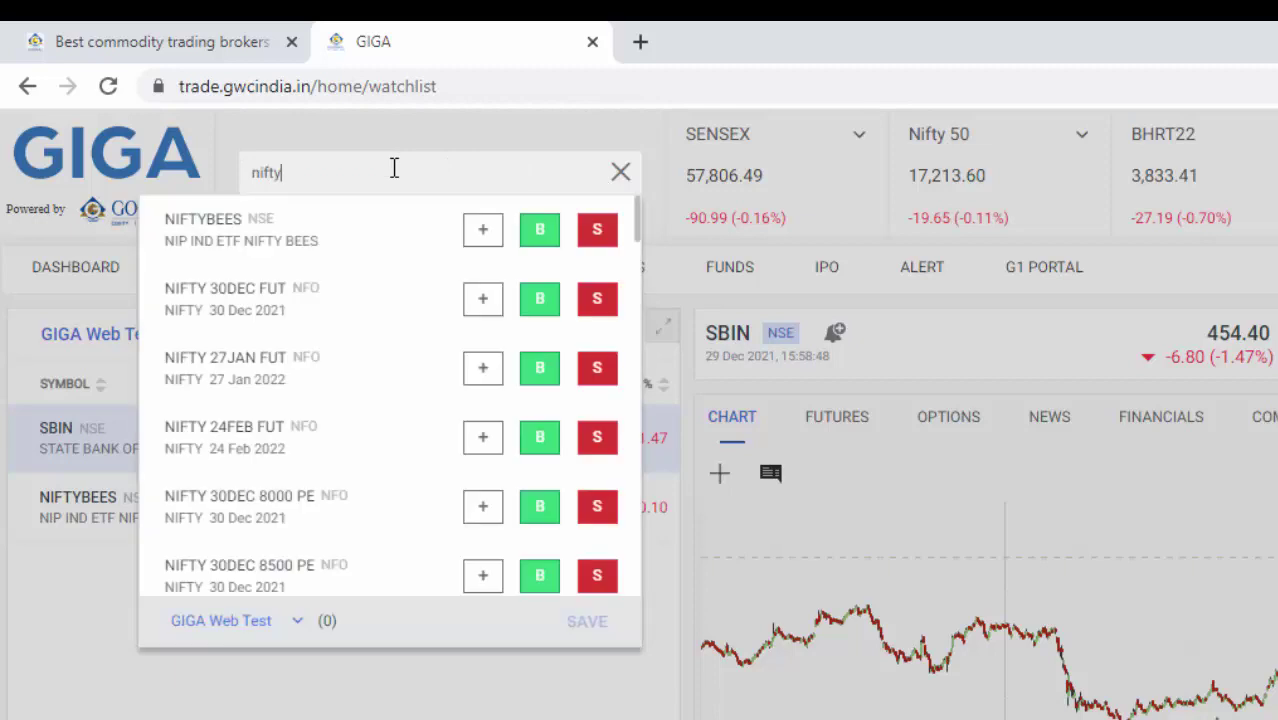
text( CE)
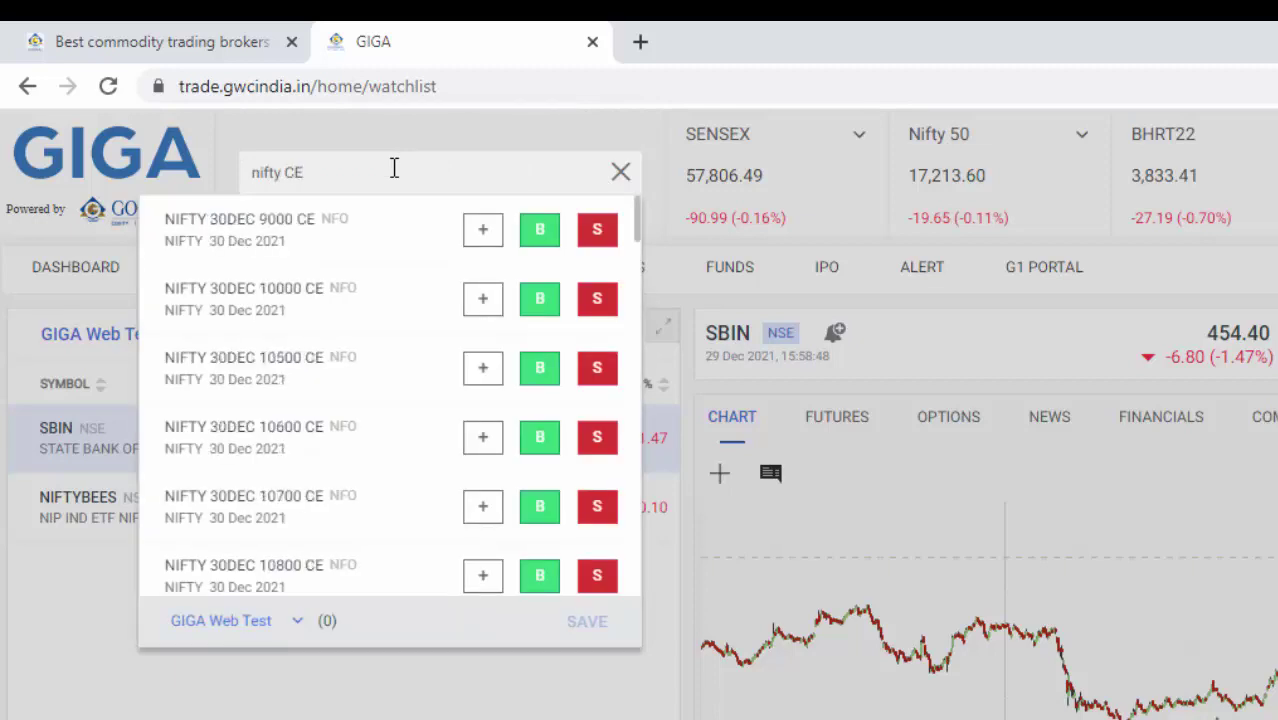
text( 17200)
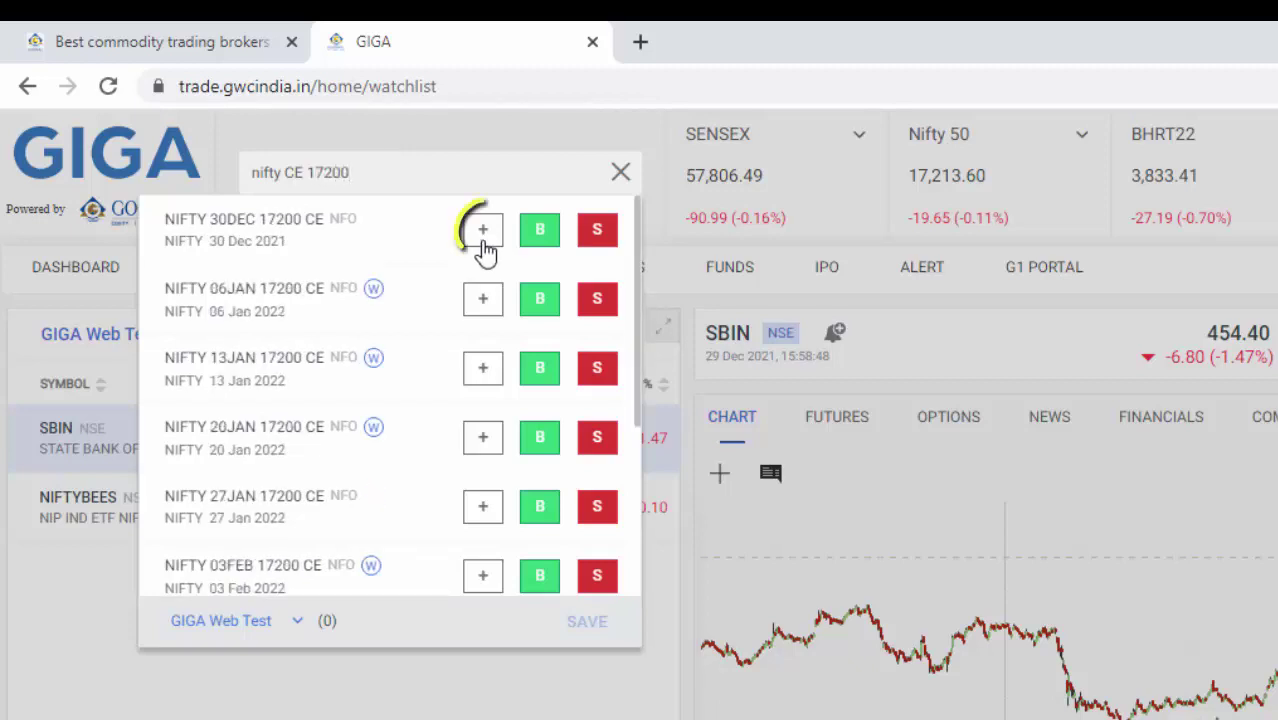
click(483, 231)
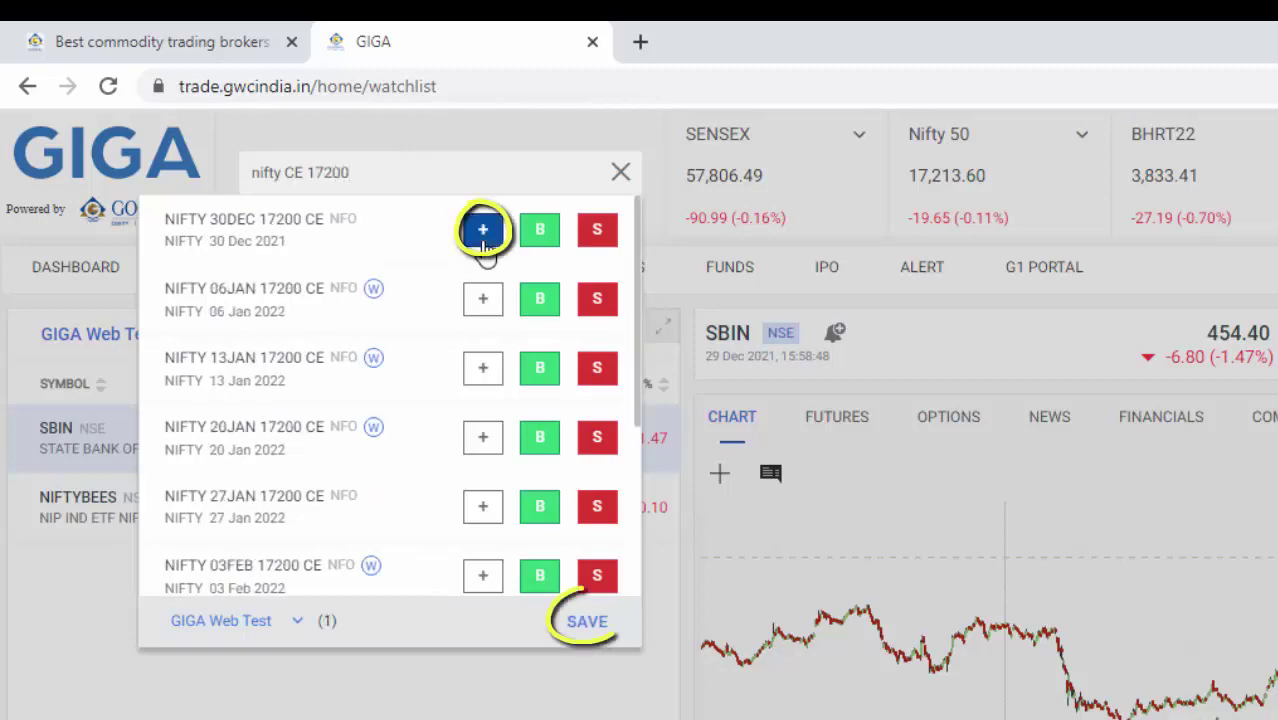
click(588, 624)
click(621, 174)
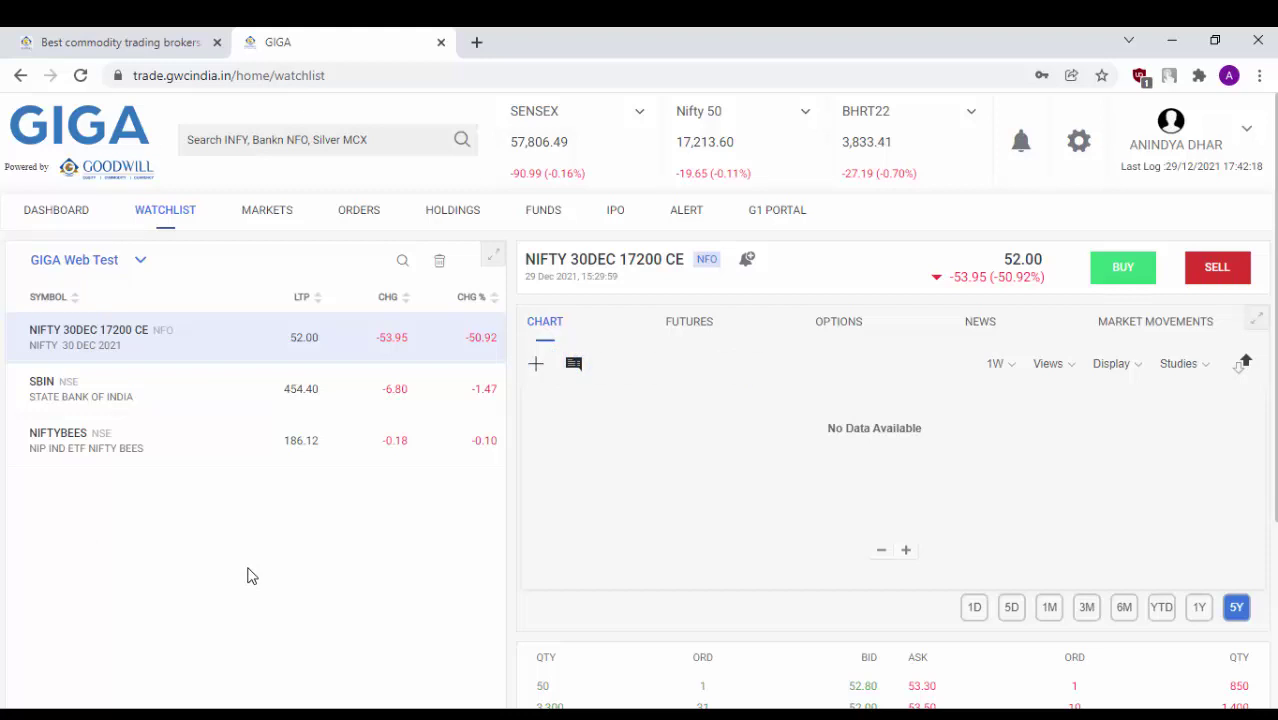
Prepare a buy order for SBIN as a limit order at a price of 460 with product type MIS
click(89, 389)
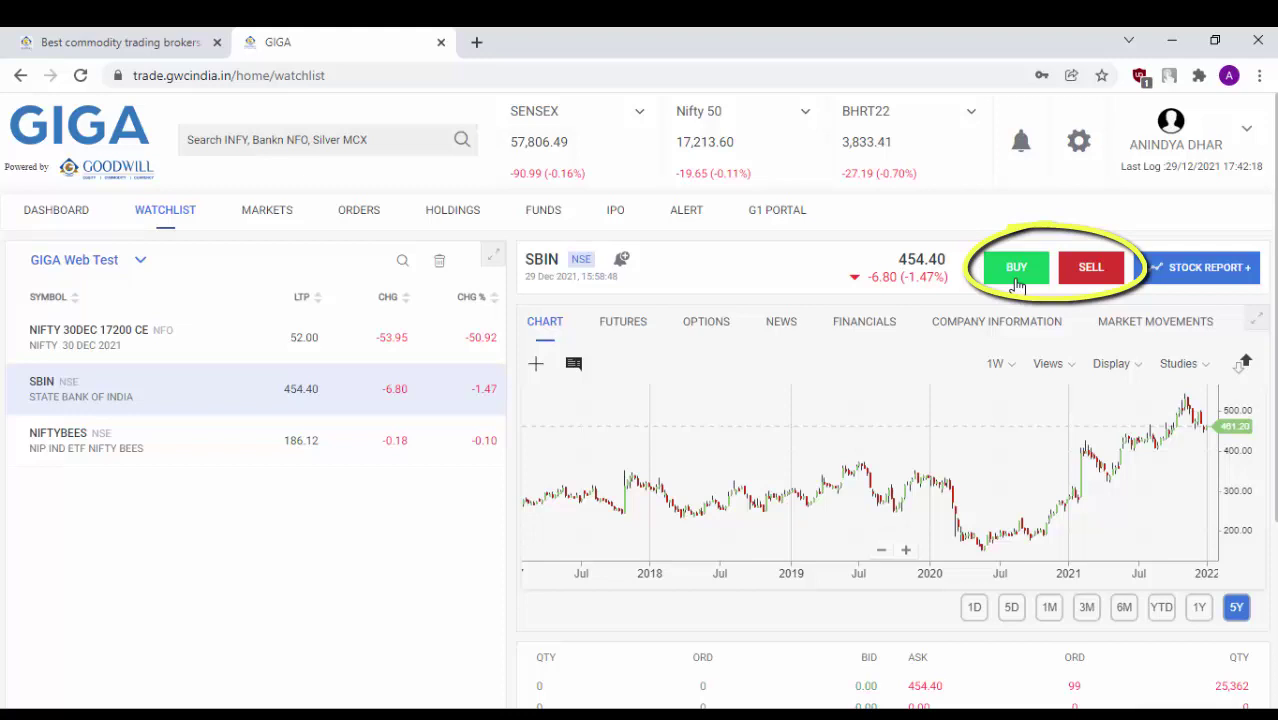
click(1016, 283)
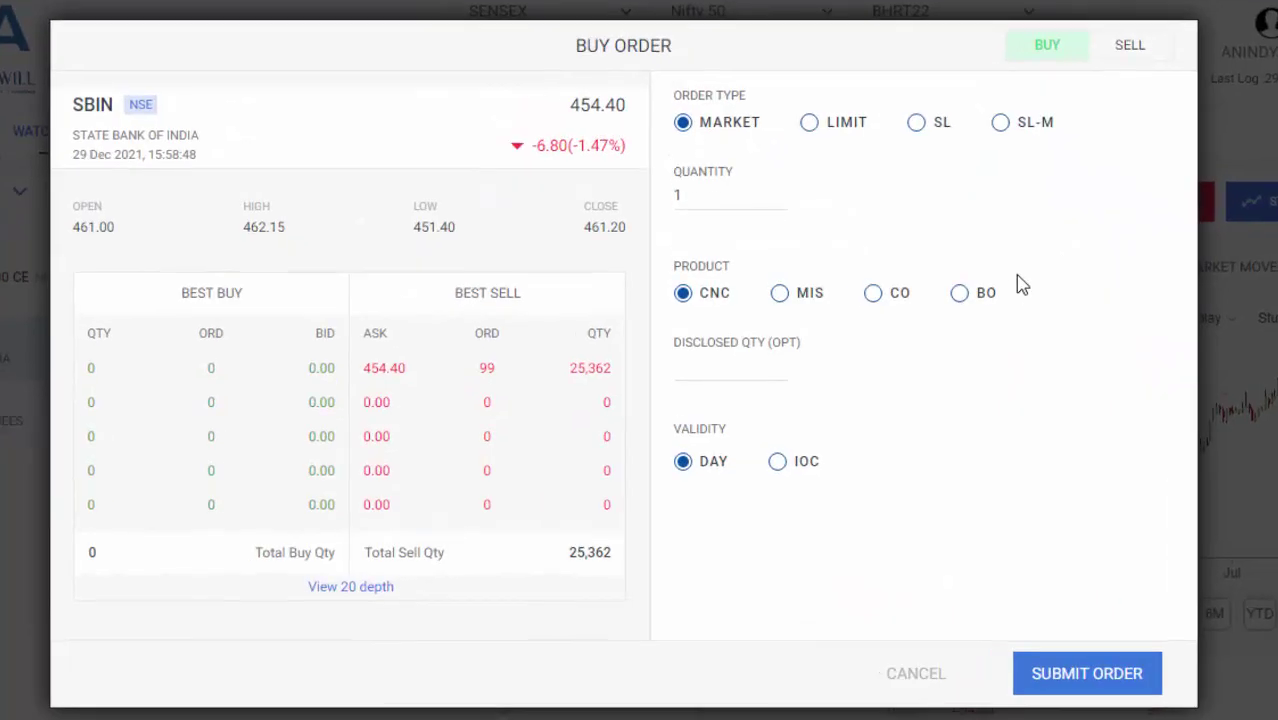
click(812, 128)
click(1012, 222)
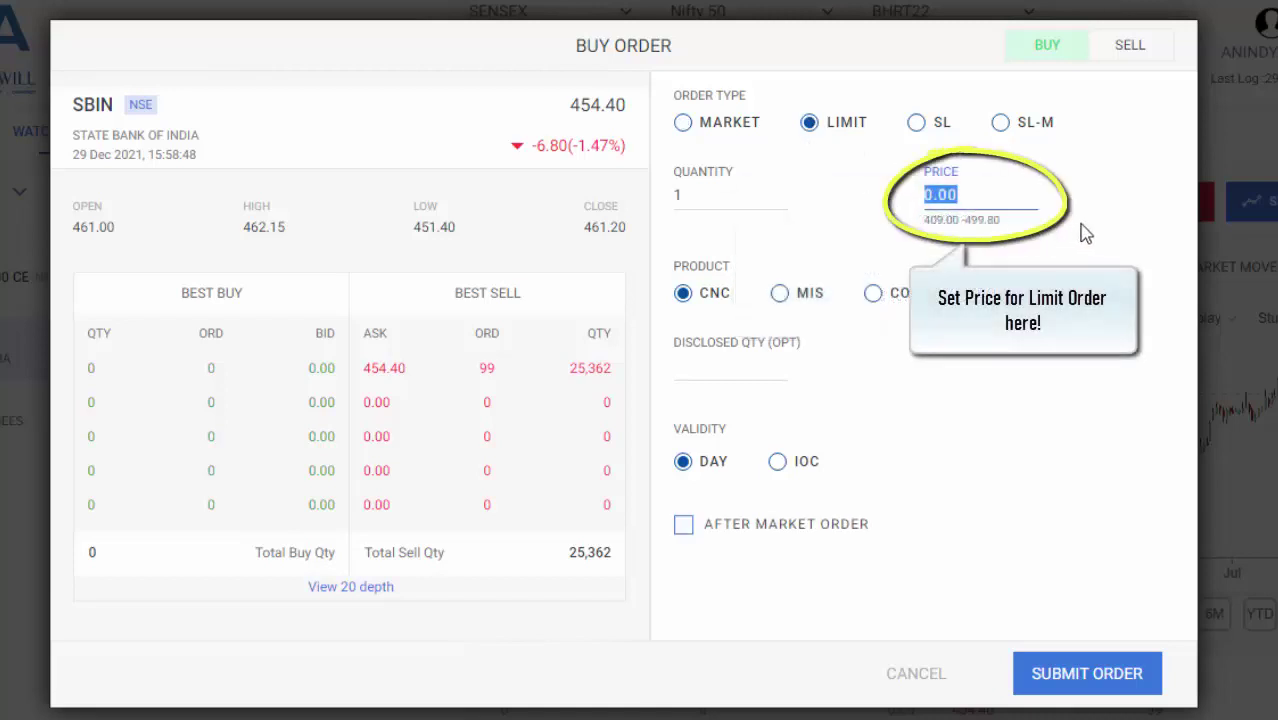
text(460)
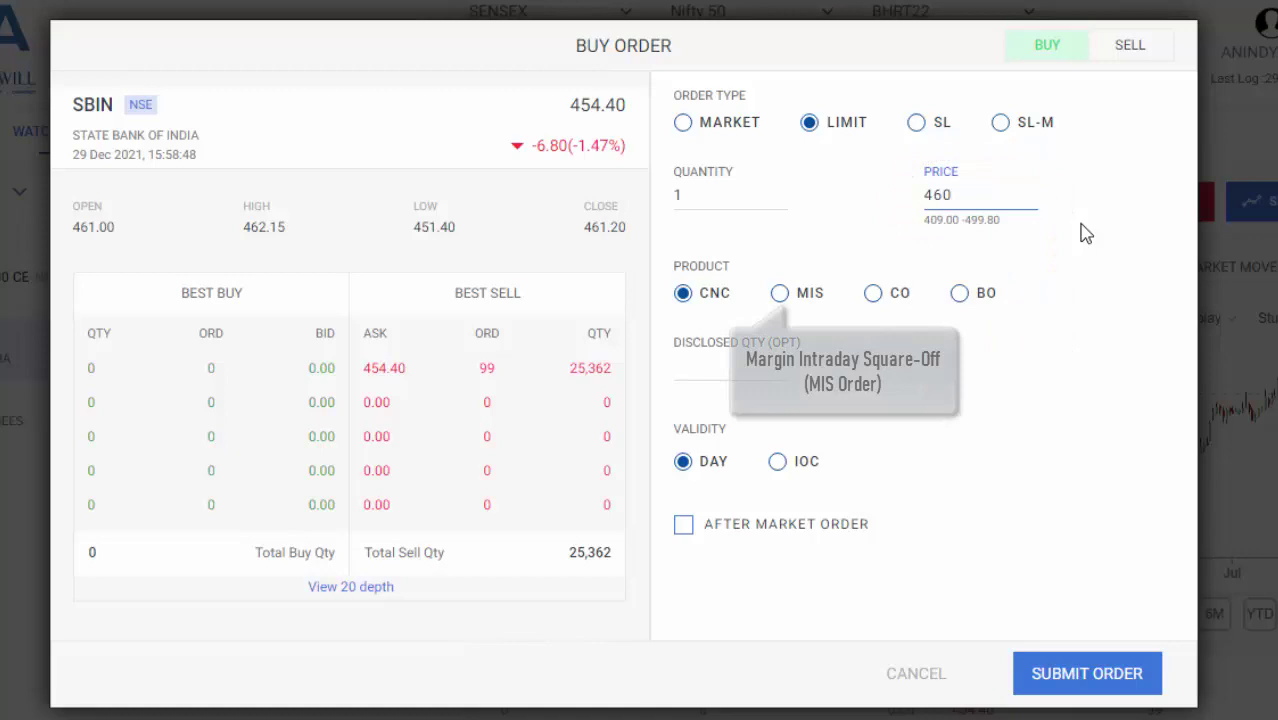
click(781, 293)
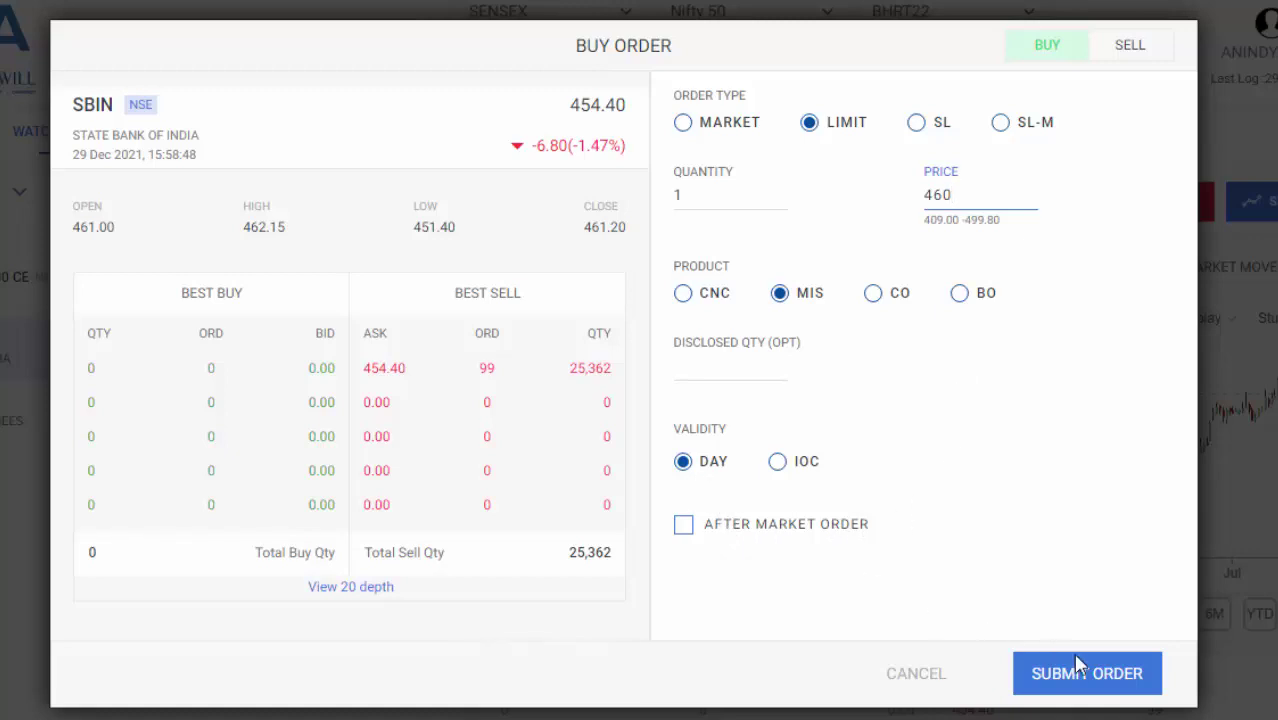
Submit the SBIN buy order, reopen it through the modify option, then resubmit and confirm it unchanged
click(1096, 684)
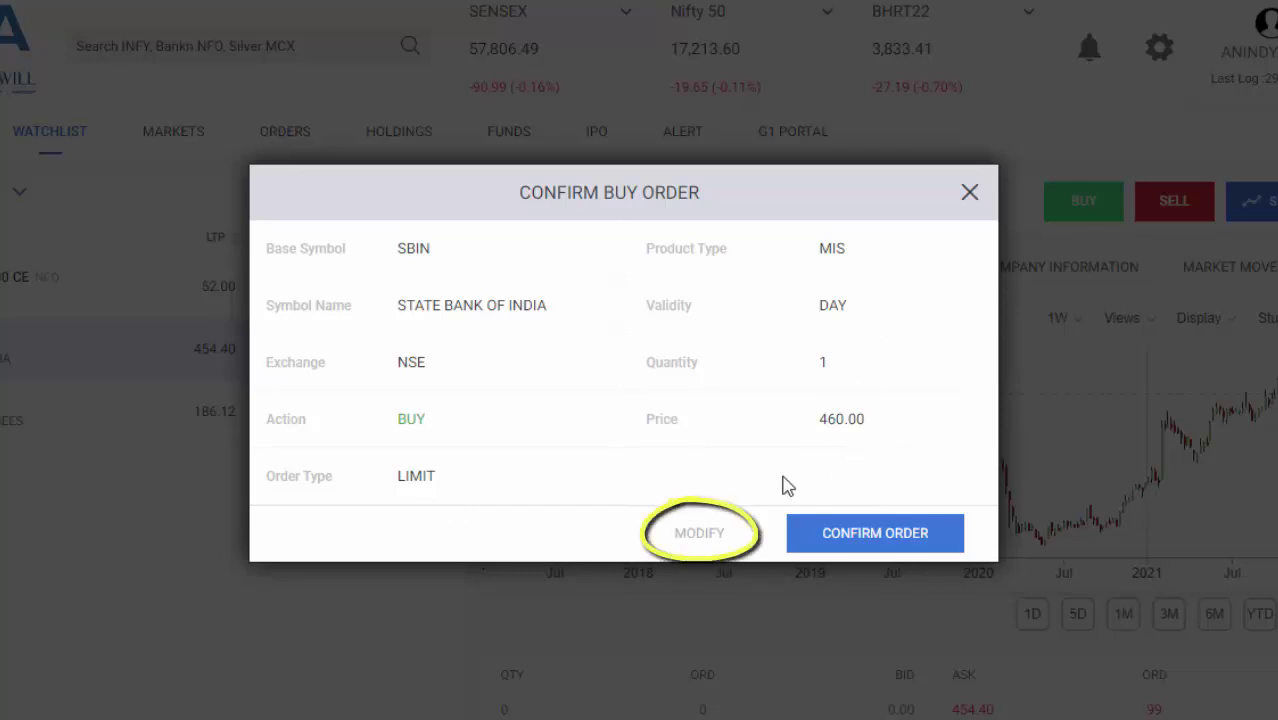
click(704, 533)
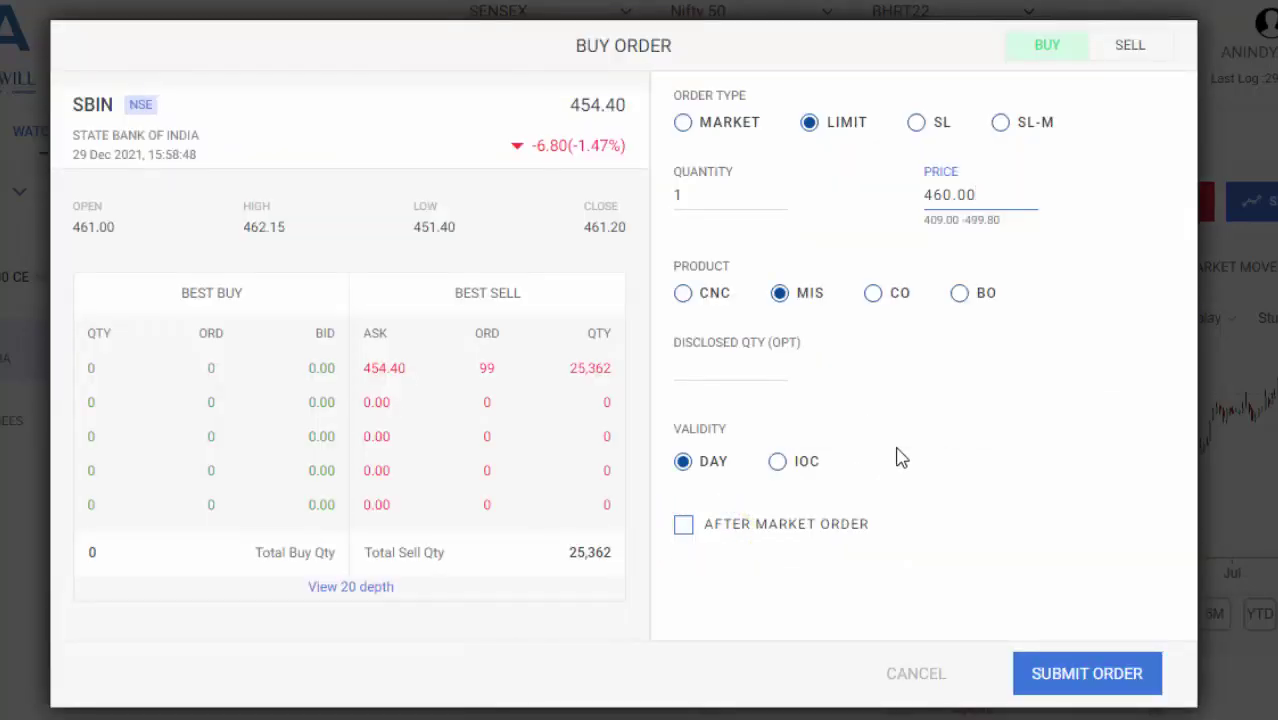
click(1085, 673)
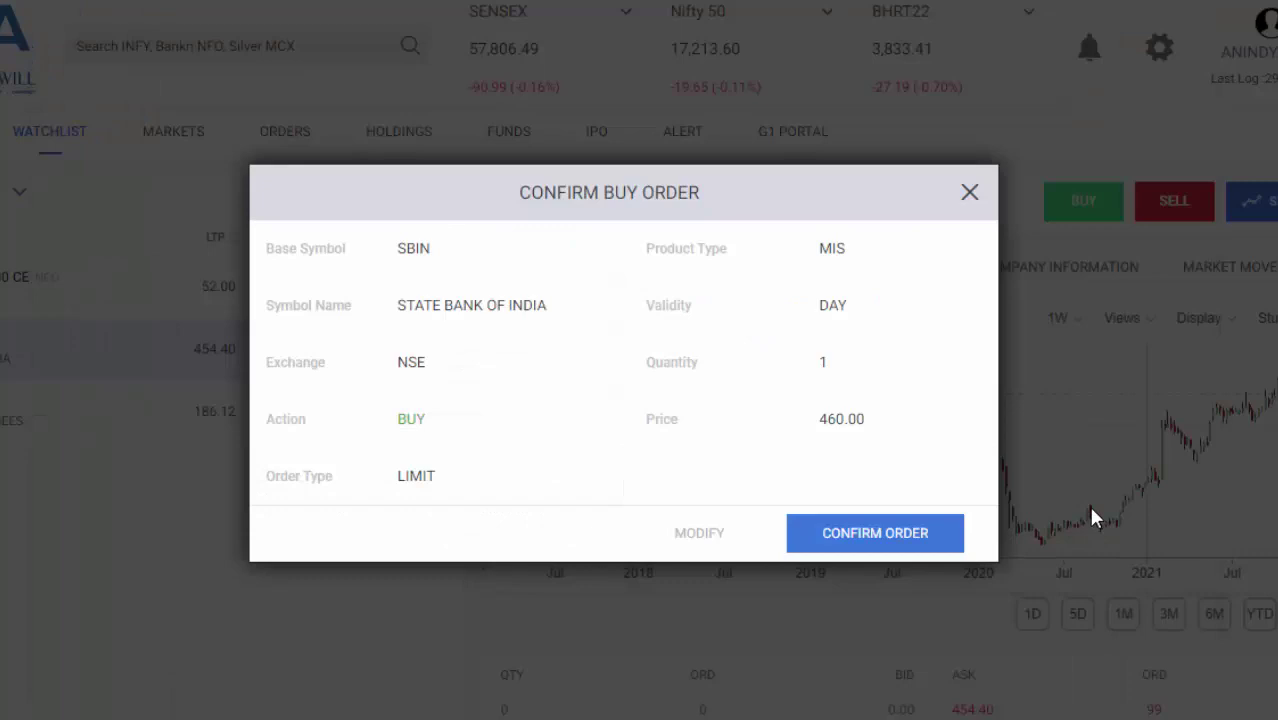
click(918, 540)
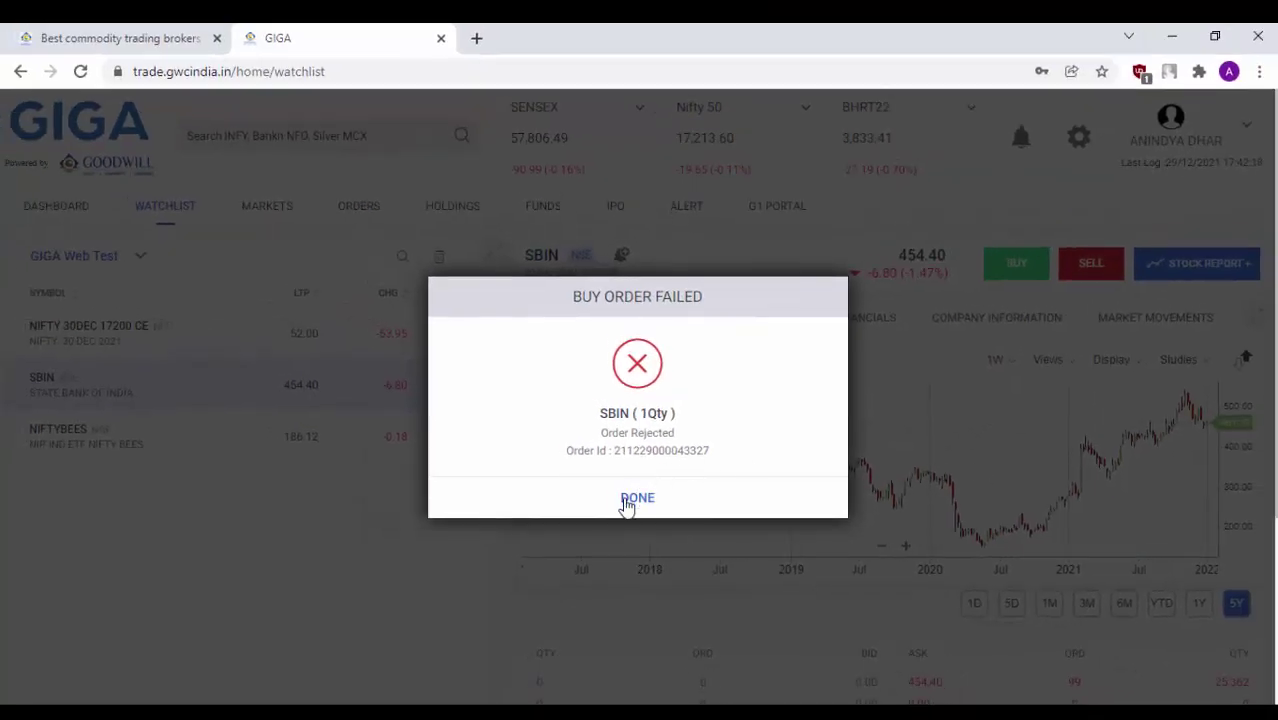
Dismiss the order result and view the rejection reason for the SBIN order in the order book
click(630, 499)
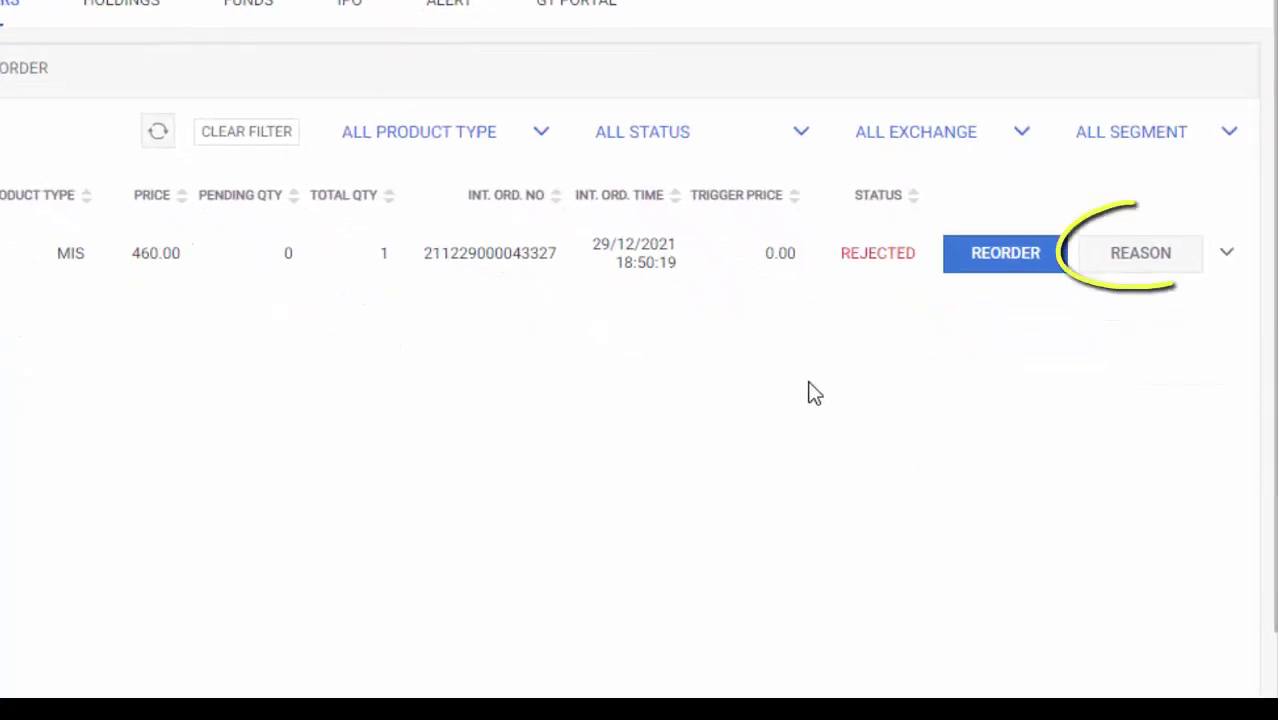
click(1143, 270)
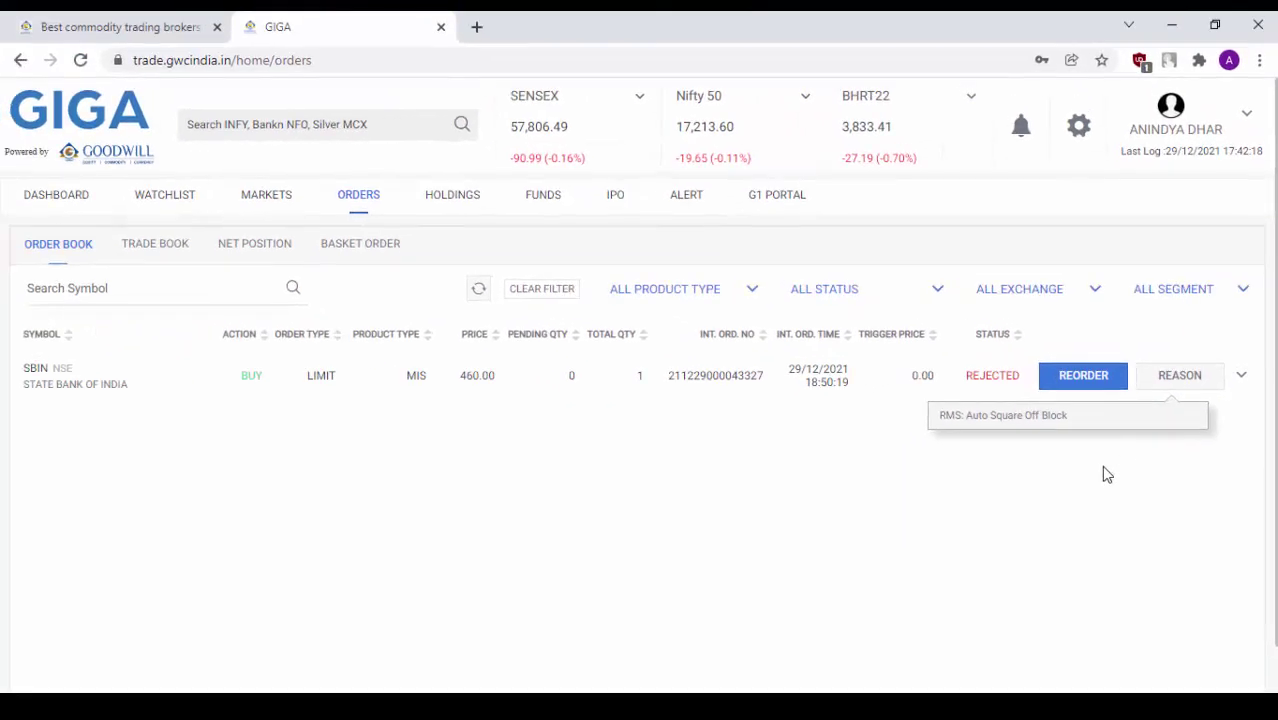
click(1107, 474)
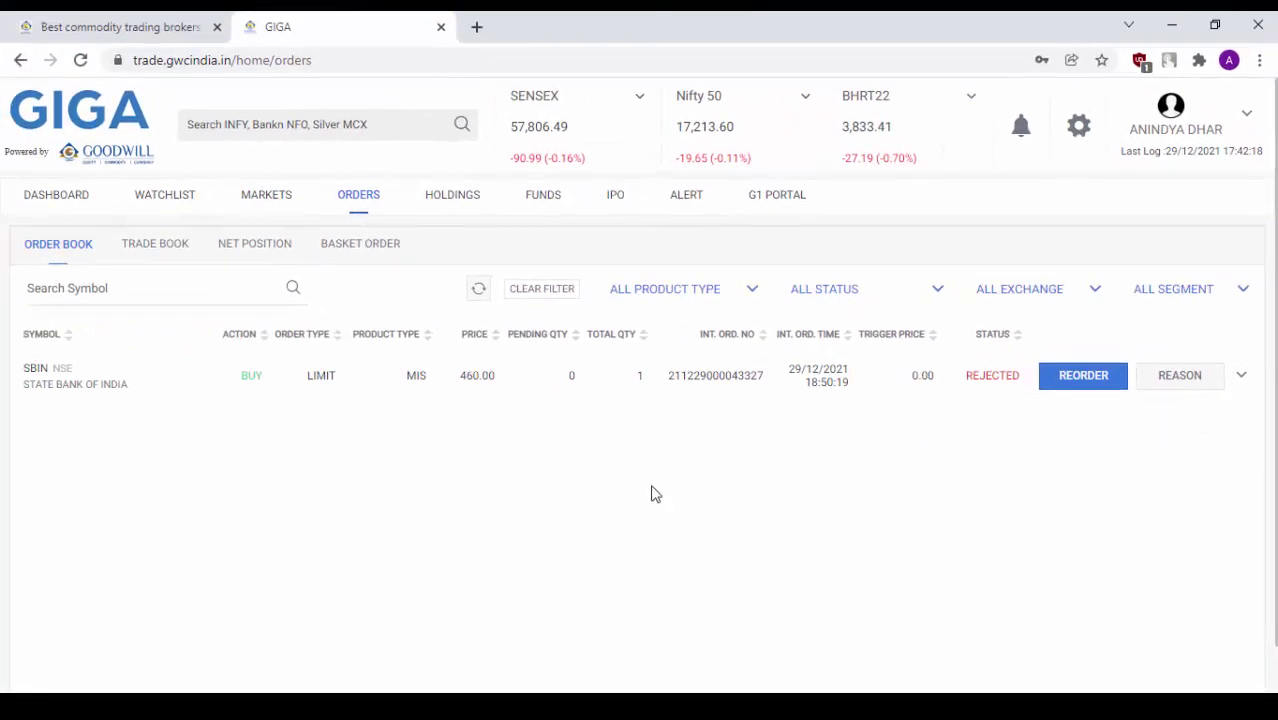